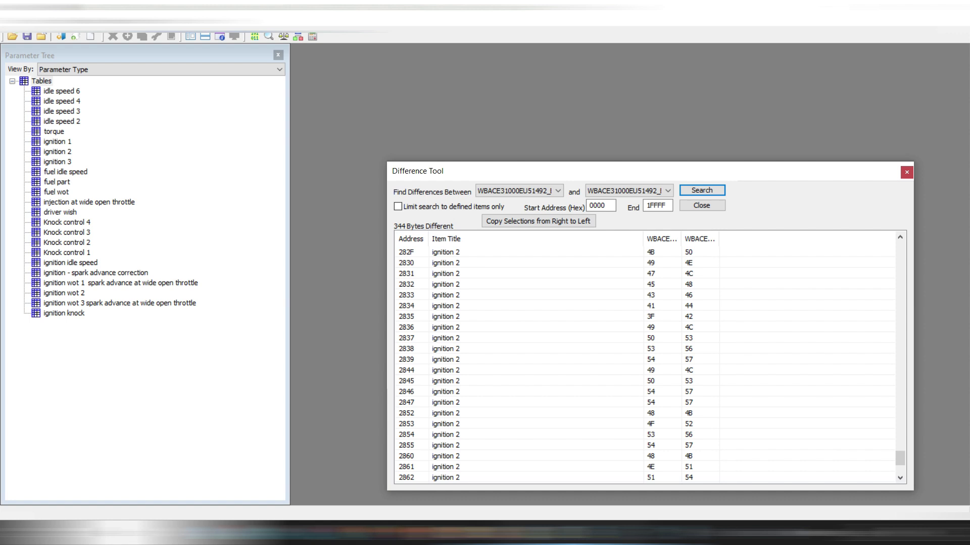
Review the idle speed 6, torque and fuel wot tables, moving the Difference Tool clear of the table windows.
{"action": "double_click", "coordinate": [62, 91]}
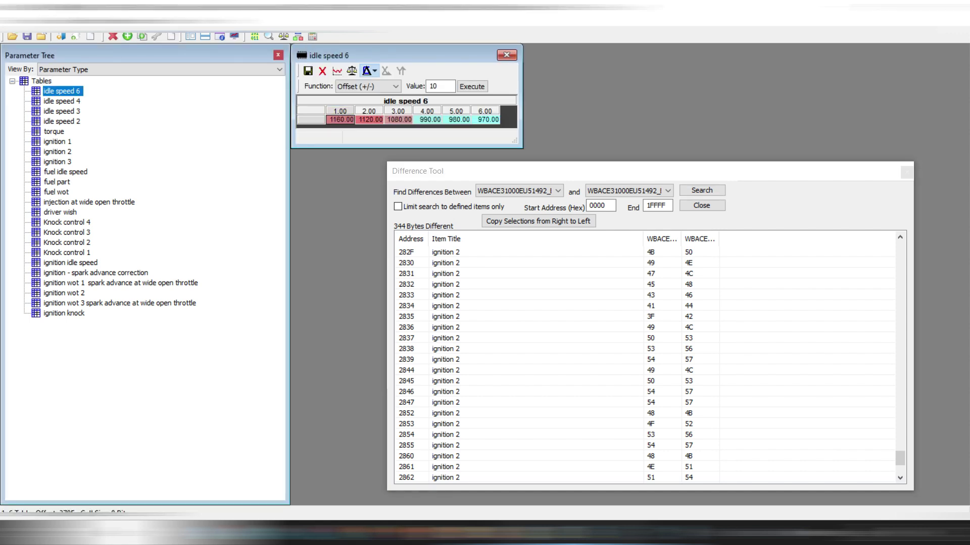
{"action": "double_click", "coordinate": [54, 131]}
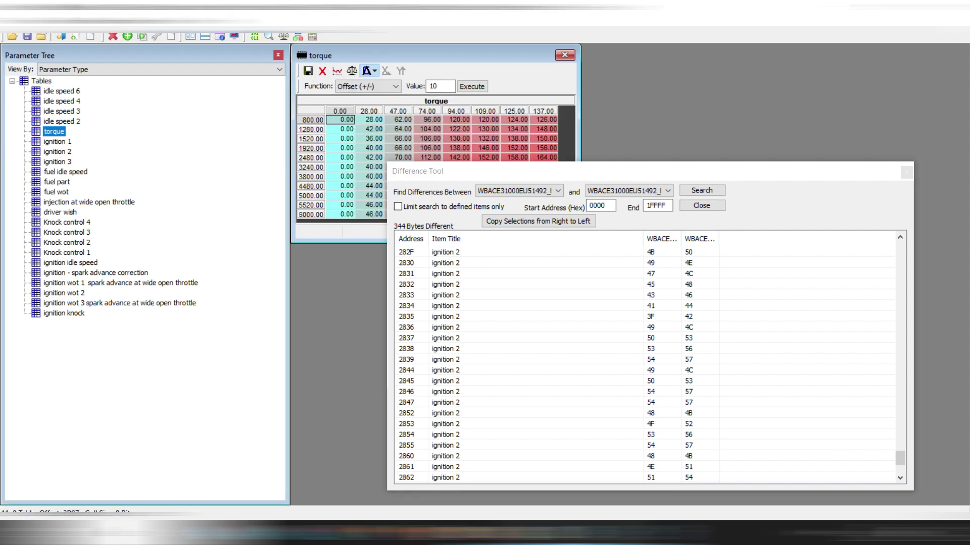
{"action": "left_click", "coordinate": [565, 55]}
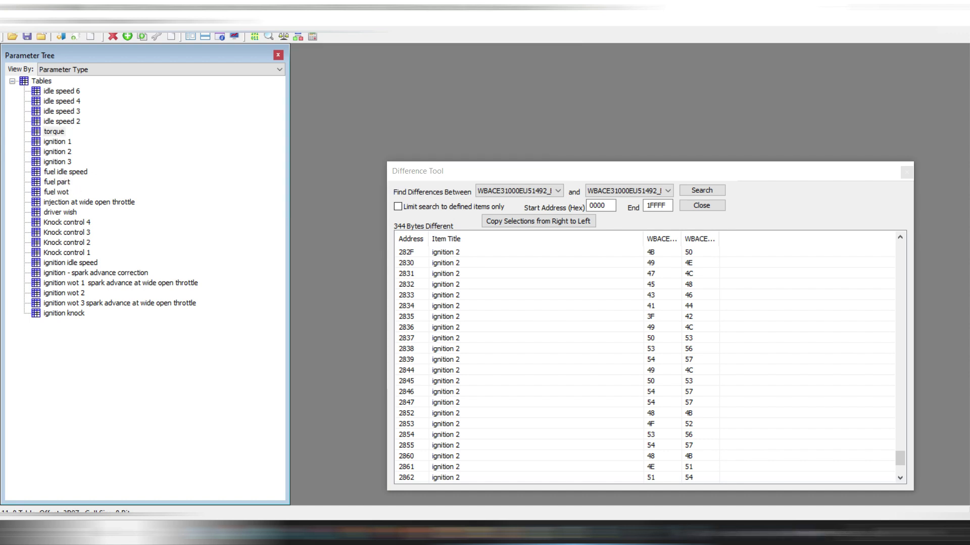
{"action": "double_click", "coordinate": [56, 192]}
{"action": "left_click_drag", "start_coordinate": [430, 170], "coordinate": [479, 163]}
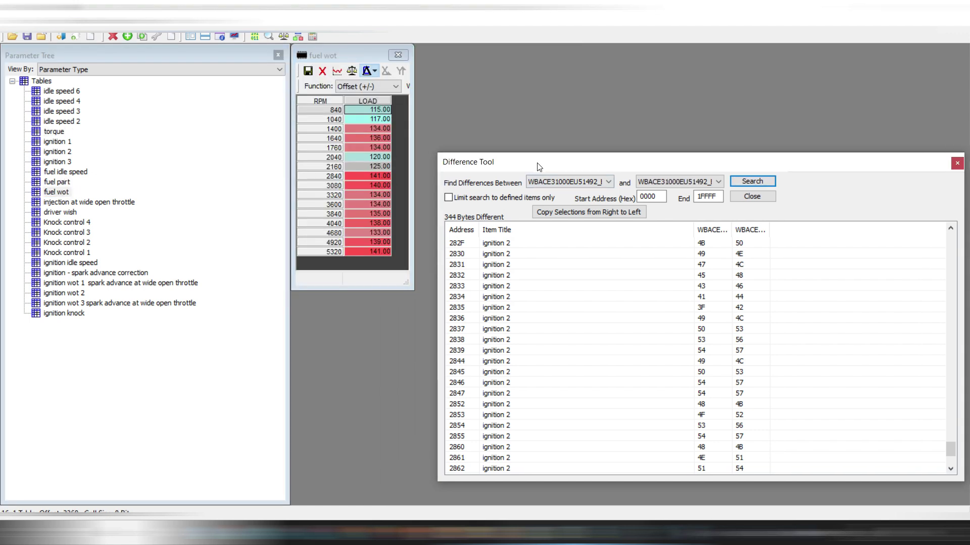
Review the injection at wide open throttle and driver wish tables, closing each one after viewing.
{"action": "double_click", "coordinate": [89, 202]}
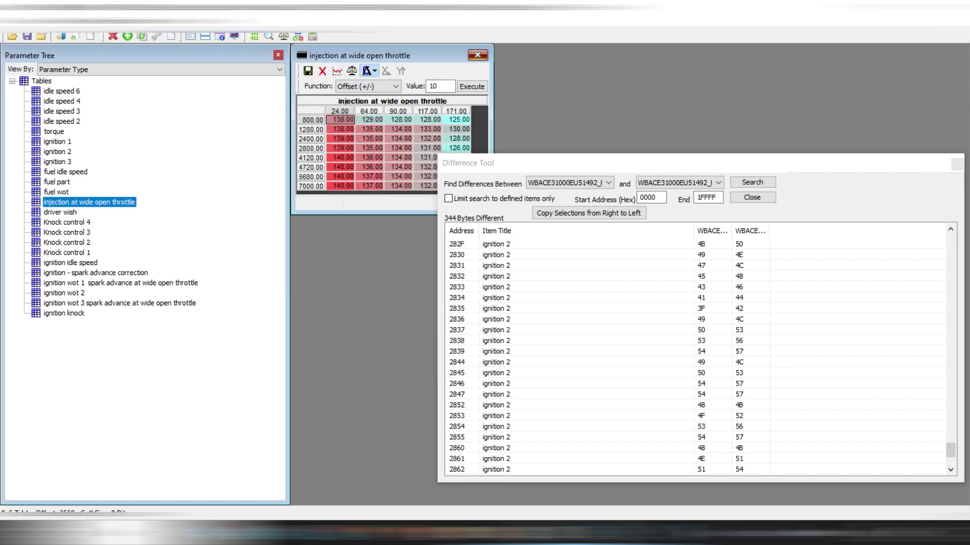
{"action": "left_click", "coordinate": [477, 55]}
{"action": "double_click", "coordinate": [60, 212]}
{"action": "left_click", "coordinate": [576, 55]}
Review the ignition idle speed, spark advance correction and ignition wot 1 tables, closing each one after viewing.
{"action": "double_click", "coordinate": [70, 263]}
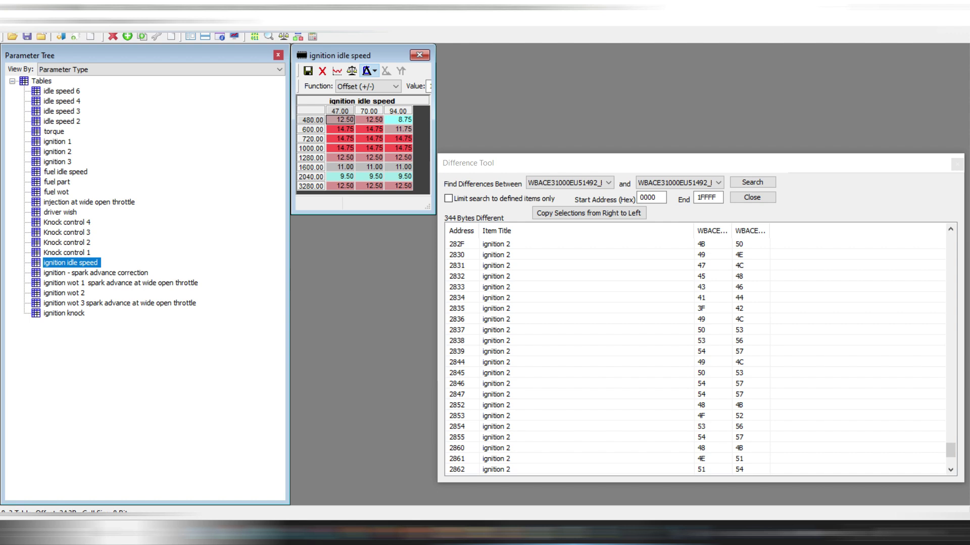
{"action": "left_click", "coordinate": [419, 55]}
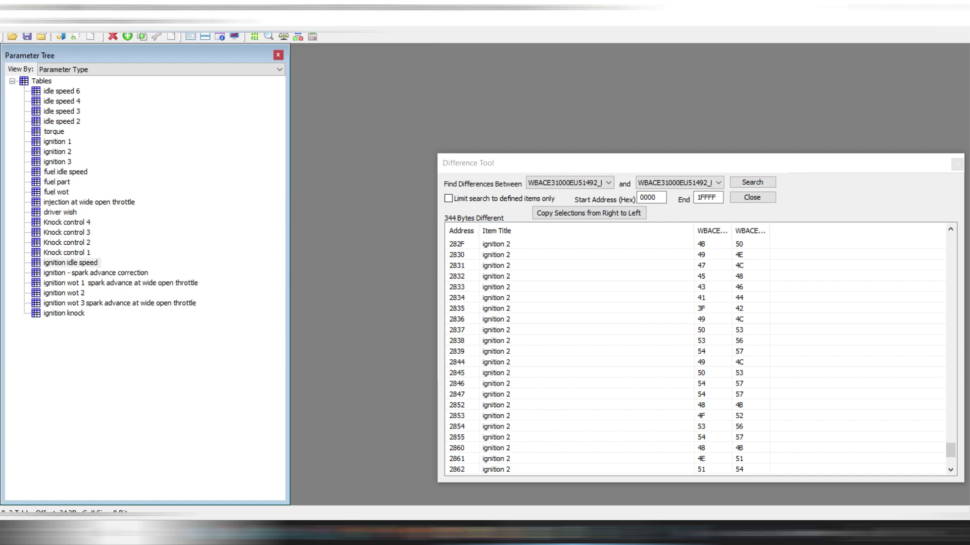
{"action": "double_click", "coordinate": [76, 273]}
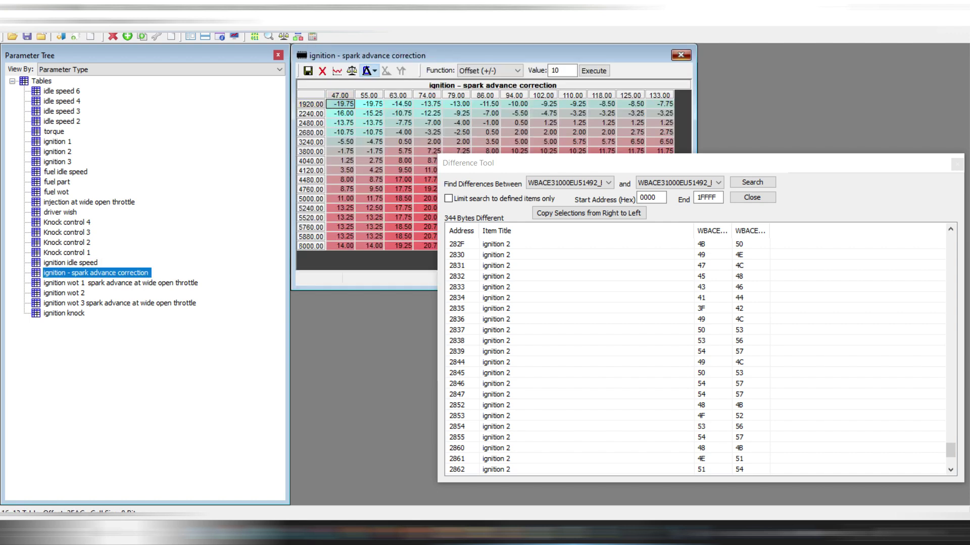
{"action": "left_click", "coordinate": [684, 54]}
{"action": "double_click", "coordinate": [76, 283]}
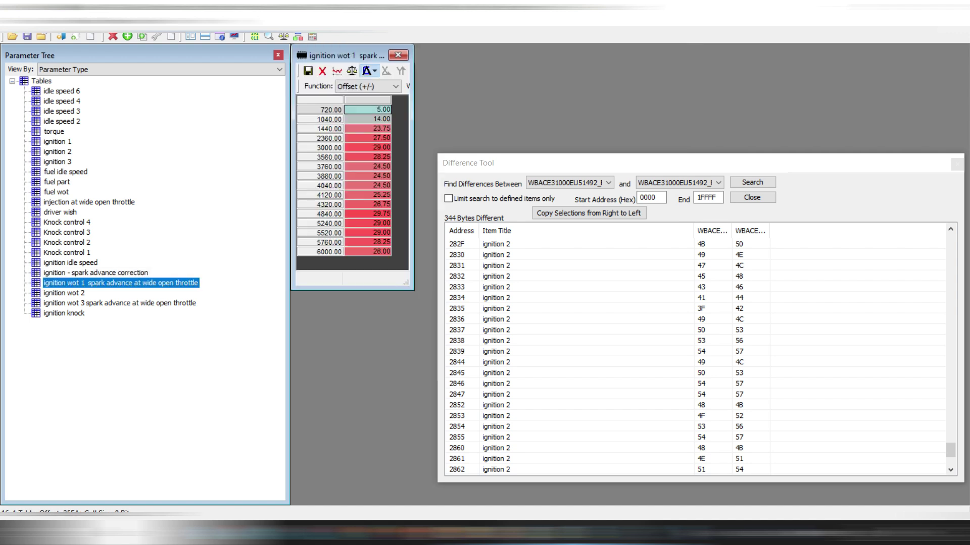
{"action": "left_click", "coordinate": [398, 54]}
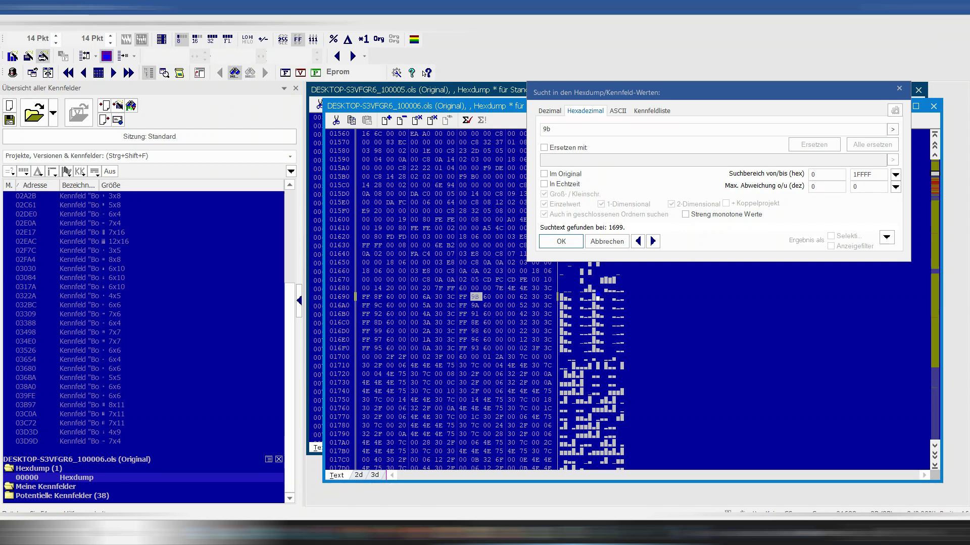
Close the hexadecimal search dialog and examine the hexdump around address 01690 and onward to the first marked maps near 02270.
{"action": "left_click", "coordinate": [899, 89]}
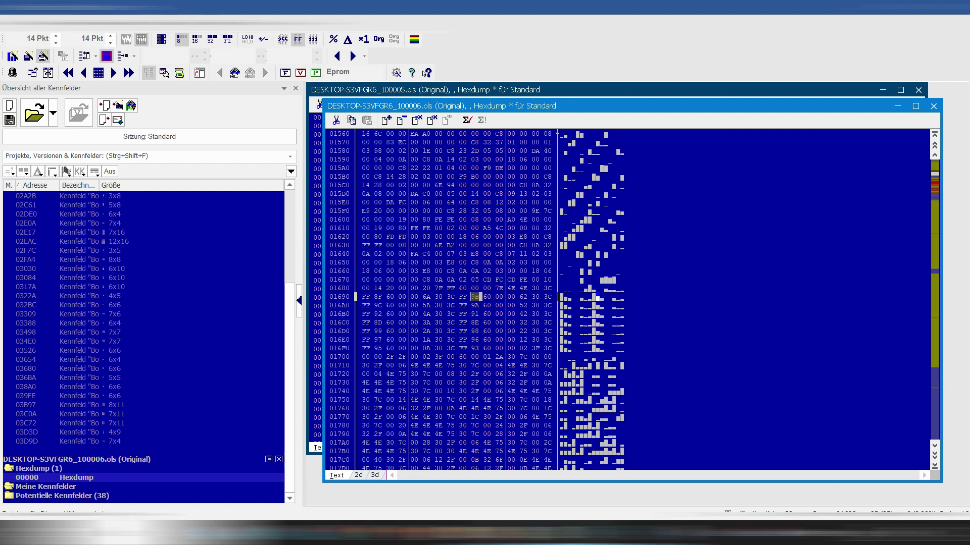
{"action": "scroll", "coordinate": [626, 298], "scroll_direction": "down", "scroll_amount": 1}
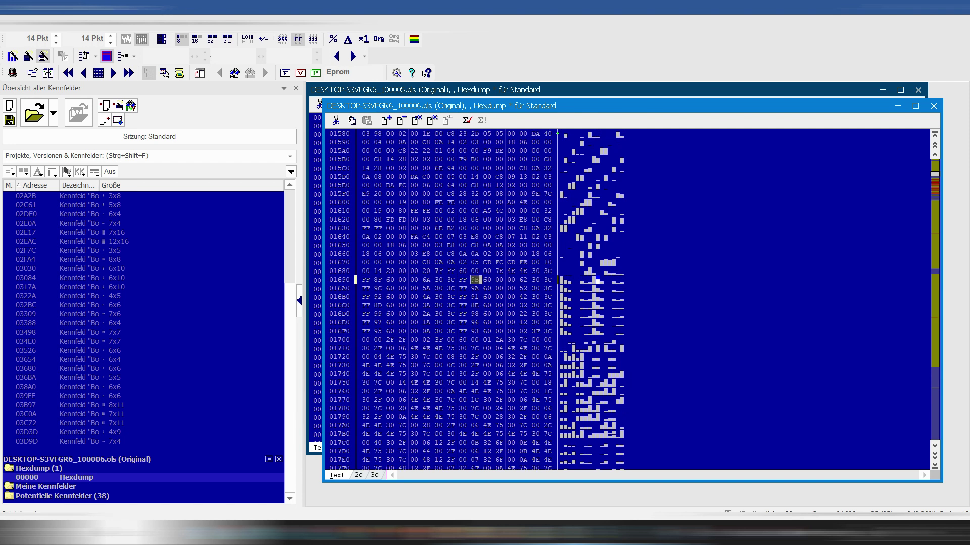
{"action": "scroll", "coordinate": [638, 301], "scroll_direction": "down", "scroll_amount": 1}
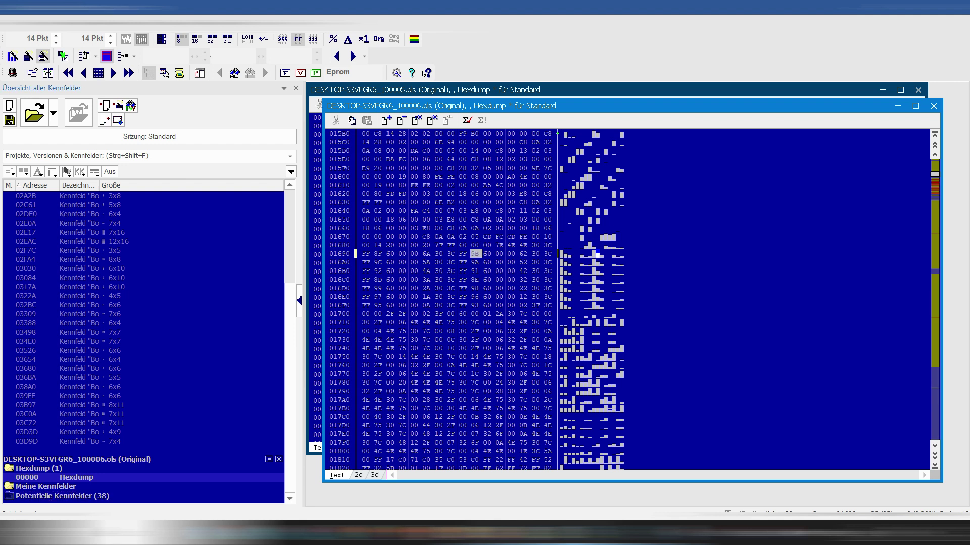
{"action": "scroll", "coordinate": [626, 300], "scroll_direction": "up", "scroll_amount": 9}
{"action": "scroll", "coordinate": [627, 300], "scroll_direction": "up", "scroll_amount": 6}
{"action": "scroll", "coordinate": [626, 301], "scroll_direction": "down", "scroll_amount": 5}
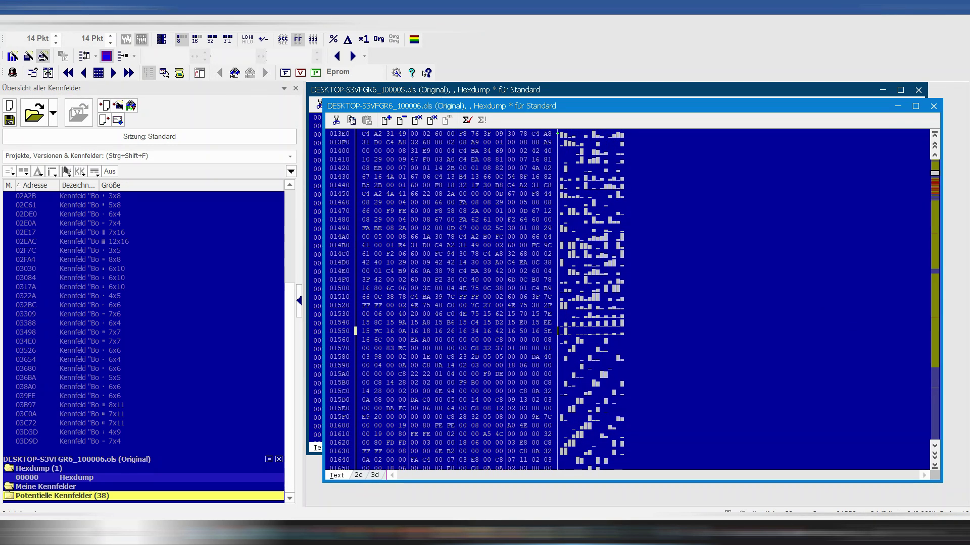
{"action": "scroll", "coordinate": [626, 300], "scroll_direction": "down", "scroll_amount": 17}
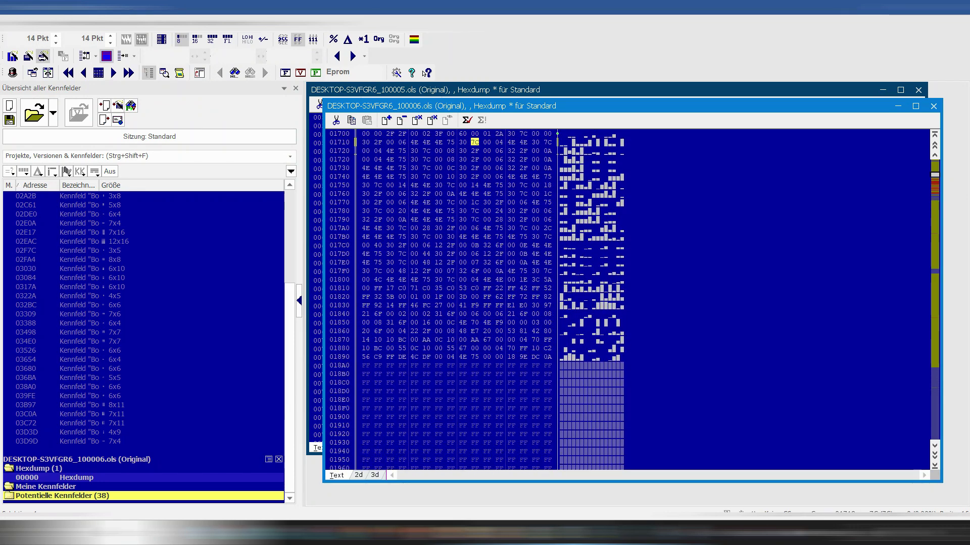
{"action": "scroll", "coordinate": [626, 301], "scroll_direction": "up", "scroll_amount": 10}
{"action": "scroll", "coordinate": [626, 300], "scroll_direction": "down", "scroll_amount": 9}
{"action": "scroll", "coordinate": [626, 300], "scroll_direction": "down", "scroll_amount": 20}
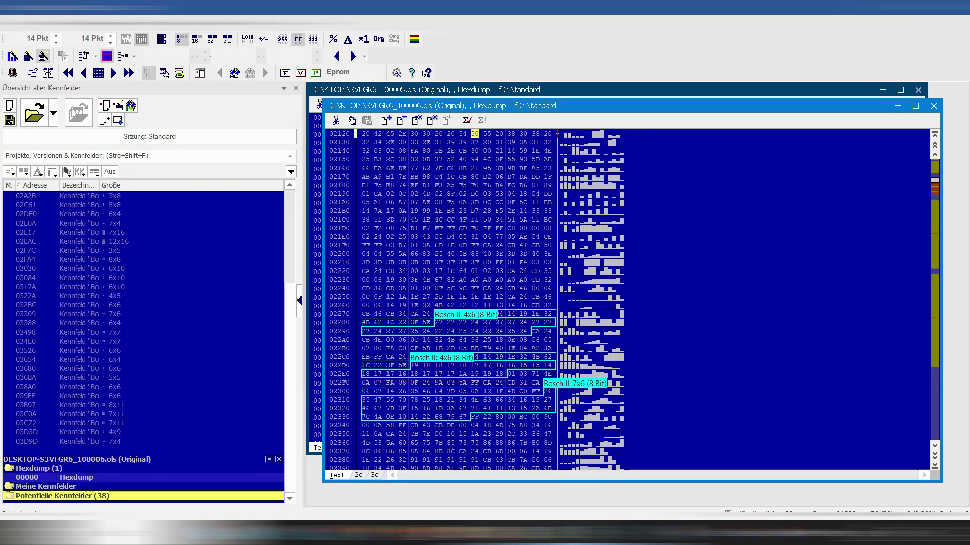
Examine the marked Bosch II maps in the hexdump, from the 4x6 maps near 02270 to the 14x16 maps.
{"action": "scroll", "coordinate": [480, 300], "scroll_direction": "down", "scroll_amount": 1}
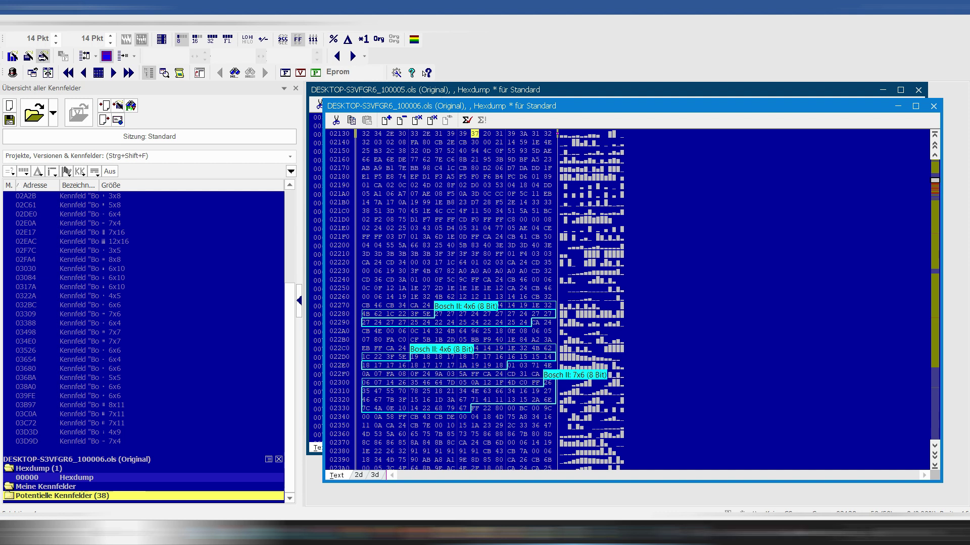
{"action": "scroll", "coordinate": [493, 300], "scroll_direction": "down", "scroll_amount": 1}
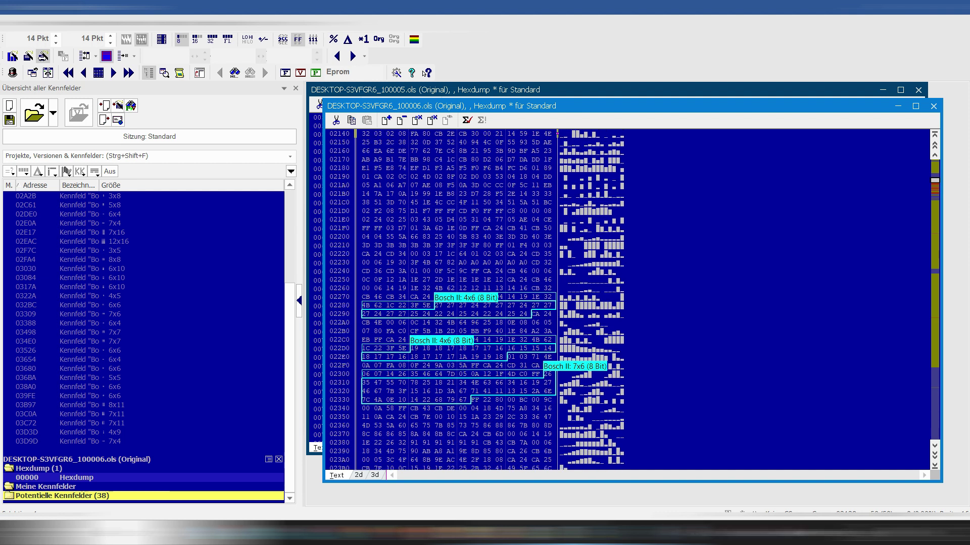
{"action": "scroll", "coordinate": [493, 301], "scroll_direction": "down", "scroll_amount": 1}
{"action": "scroll", "coordinate": [492, 301], "scroll_direction": "down", "scroll_amount": 1}
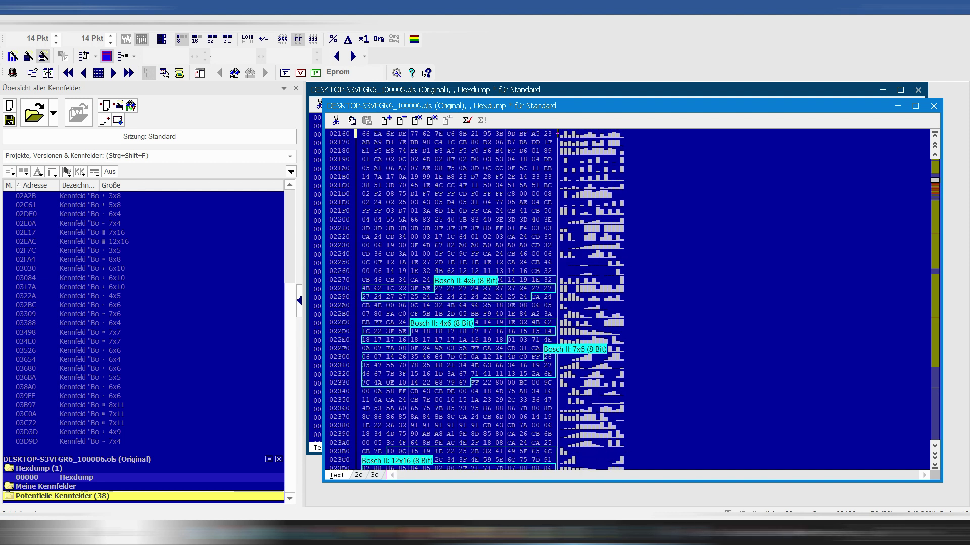
{"action": "left_click", "coordinate": [475, 133]}
{"action": "scroll", "coordinate": [493, 299], "scroll_direction": "down", "scroll_amount": 8}
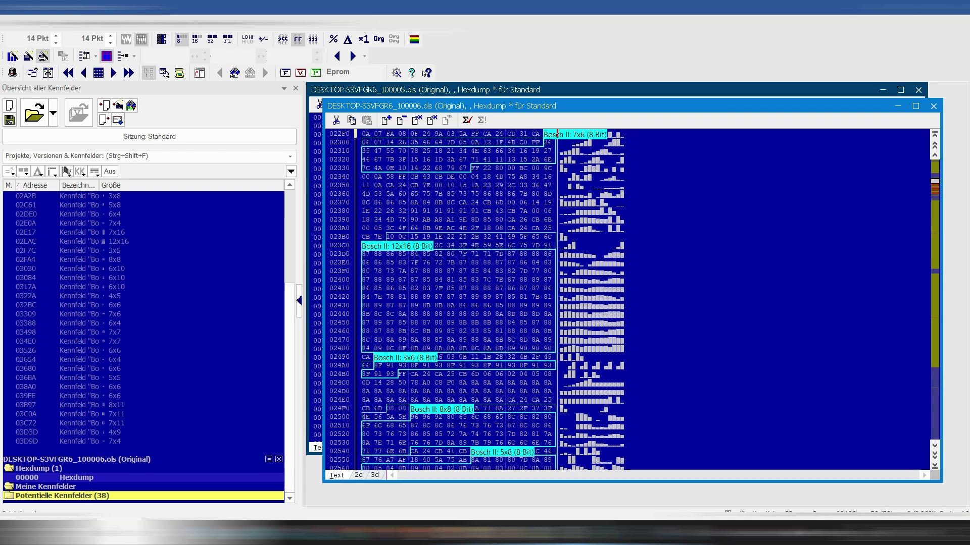
{"action": "scroll", "coordinate": [492, 300], "scroll_direction": "down", "scroll_amount": 18}
{"action": "scroll", "coordinate": [493, 300], "scroll_direction": "up", "scroll_amount": 2}
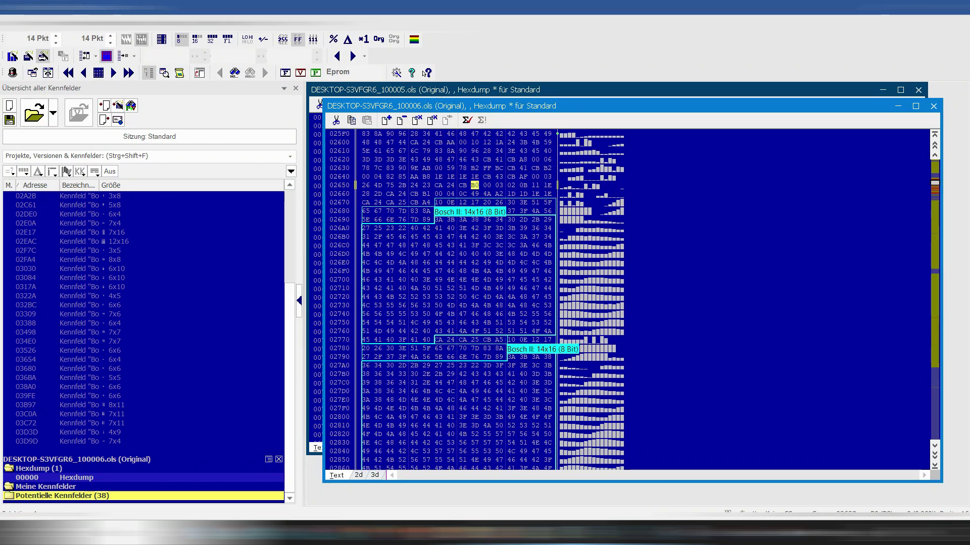
{"action": "left_click", "coordinate": [475, 460]}
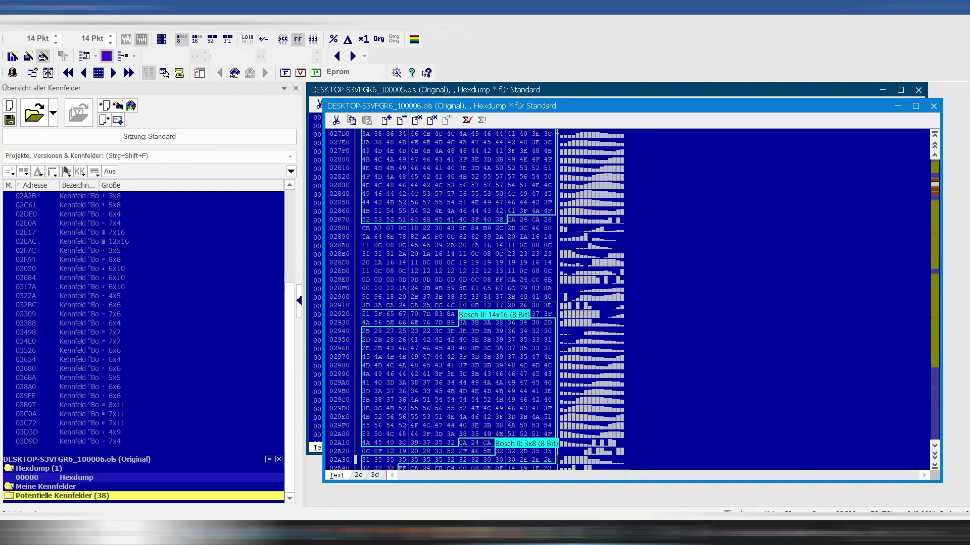
Compare the 14x16 maps in decimal and hexadecimal display, and inspect the preceding data back to address 02100.
{"action": "left_click", "coordinate": [282, 40]}
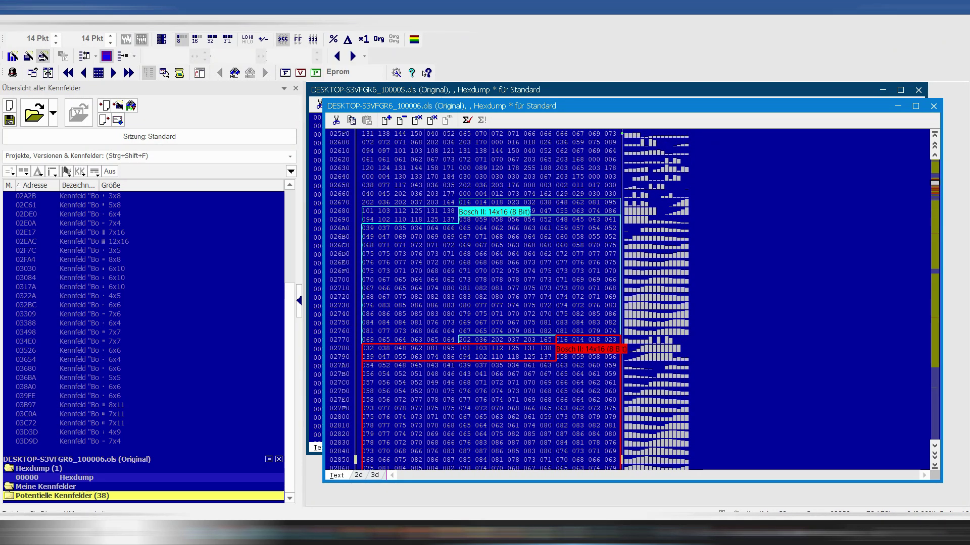
{"action": "left_click", "coordinate": [298, 40]}
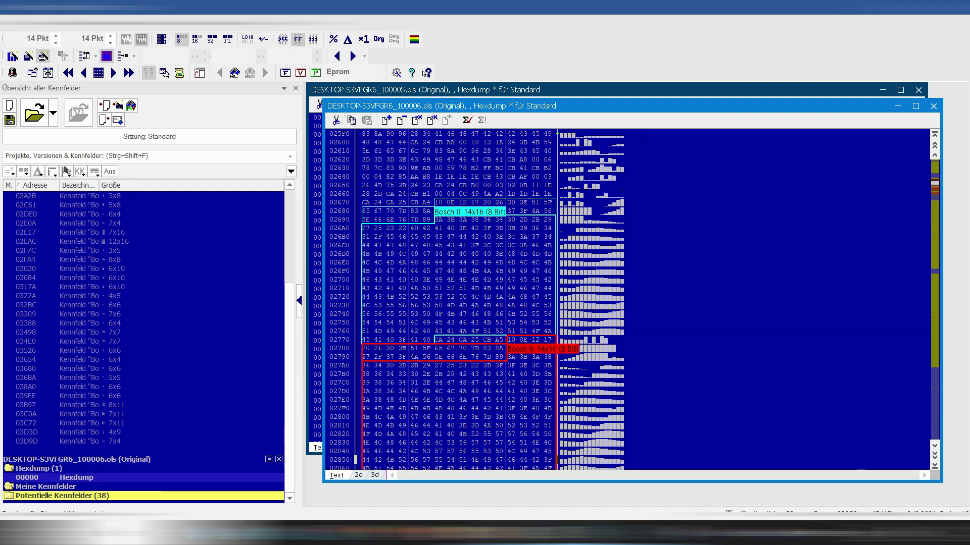
{"action": "key", "text": "Up"}
{"action": "scroll", "coordinate": [492, 300], "scroll_direction": "down", "scroll_amount": 1}
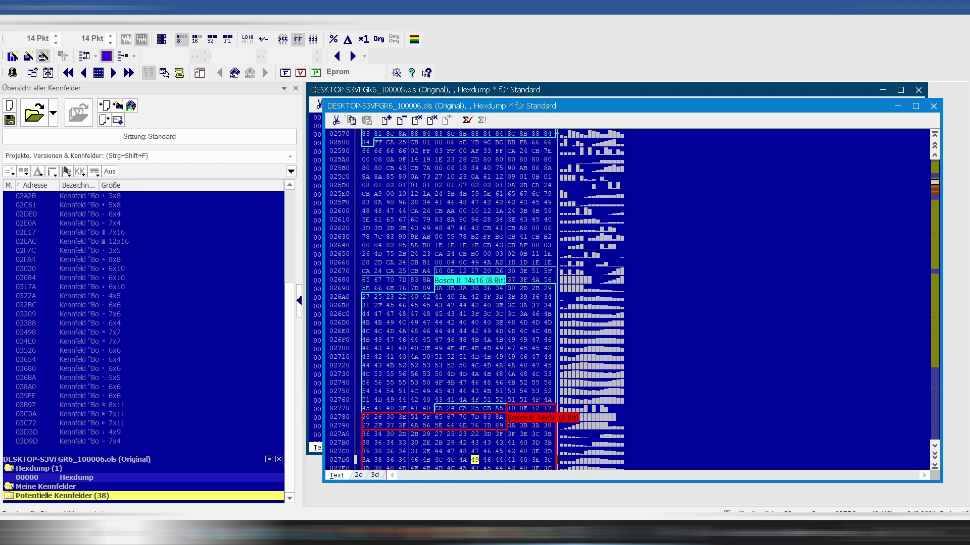
{"action": "scroll", "coordinate": [423, 73], "scroll_direction": "up", "scroll_amount": 7}
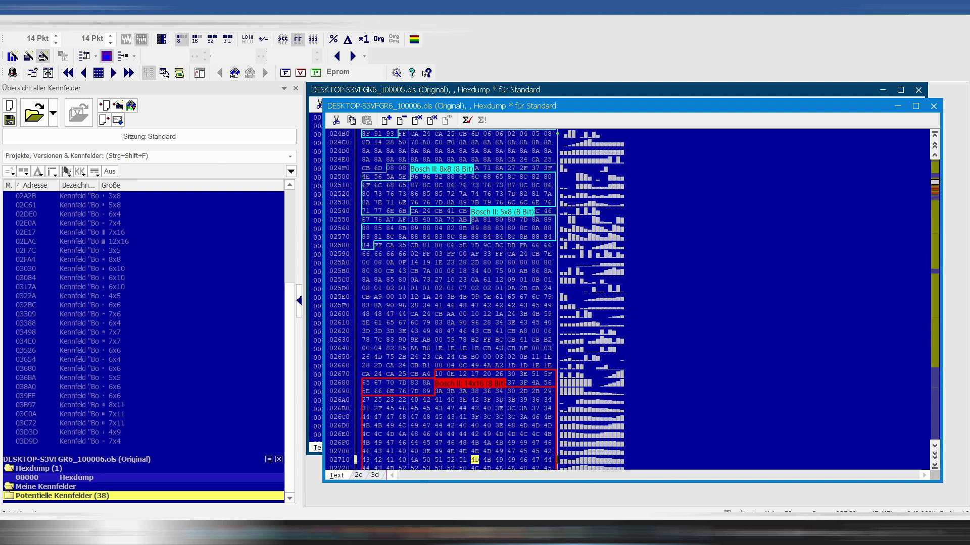
{"action": "scroll", "coordinate": [423, 73], "scroll_direction": "up", "scroll_amount": 18}
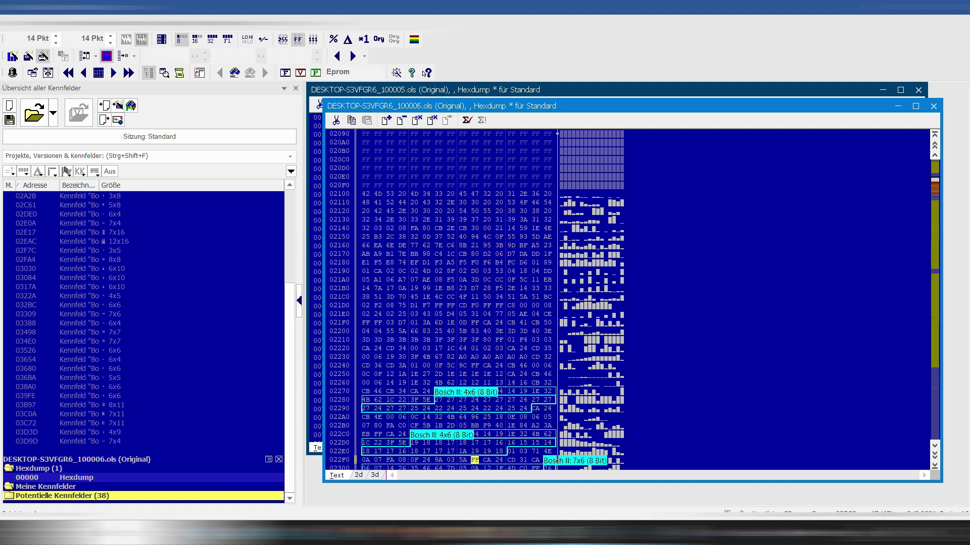
{"action": "scroll", "coordinate": [423, 74], "scroll_direction": "down", "scroll_amount": 1}
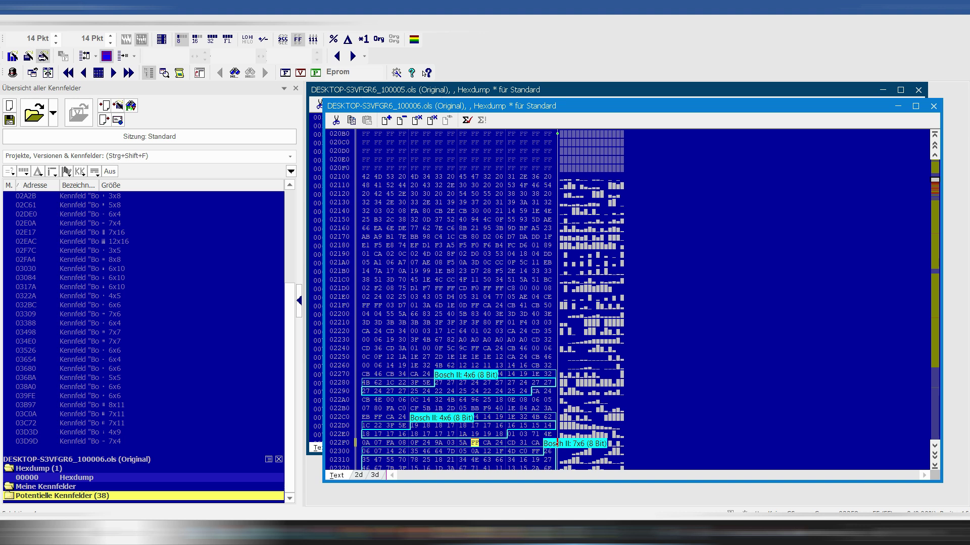
Switch to the calculator and divide 6200 by 40.
{"action": "key", "text": "alt+Tab"}
{"action": "type", "text": "00/40"}
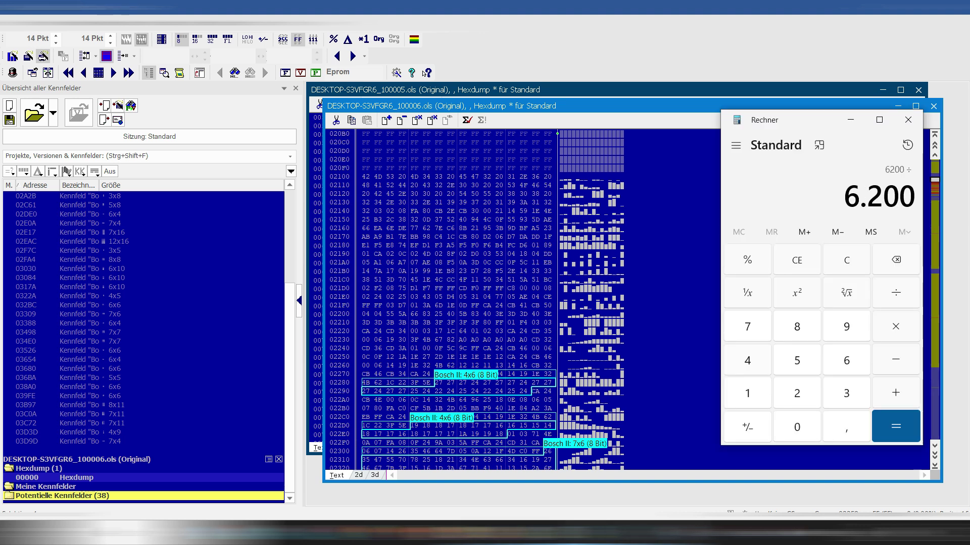
{"action": "key", "text": "Return"}
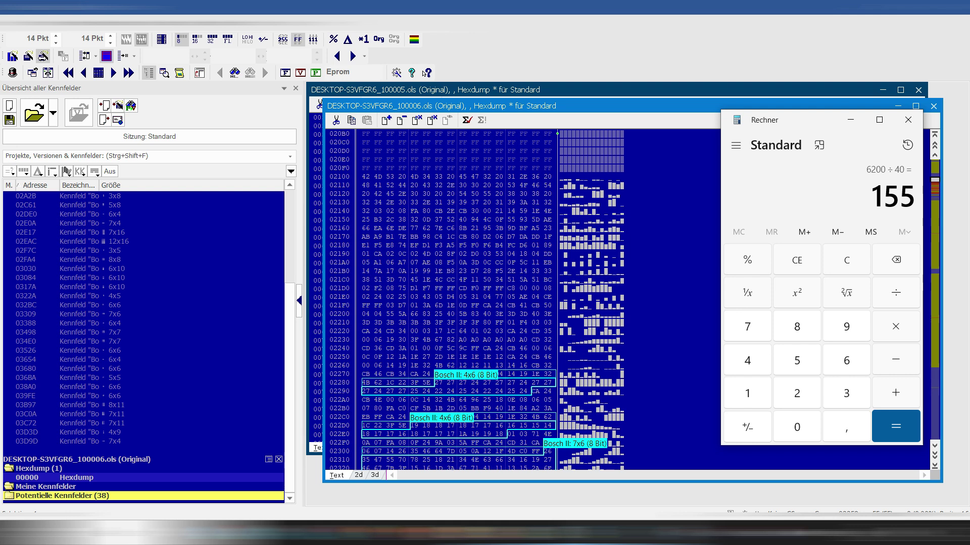
Inspect the data from address 02100 in decimal and hexadecimal display, checking it against the calculator result.
{"action": "left_click", "coordinate": [283, 39]}
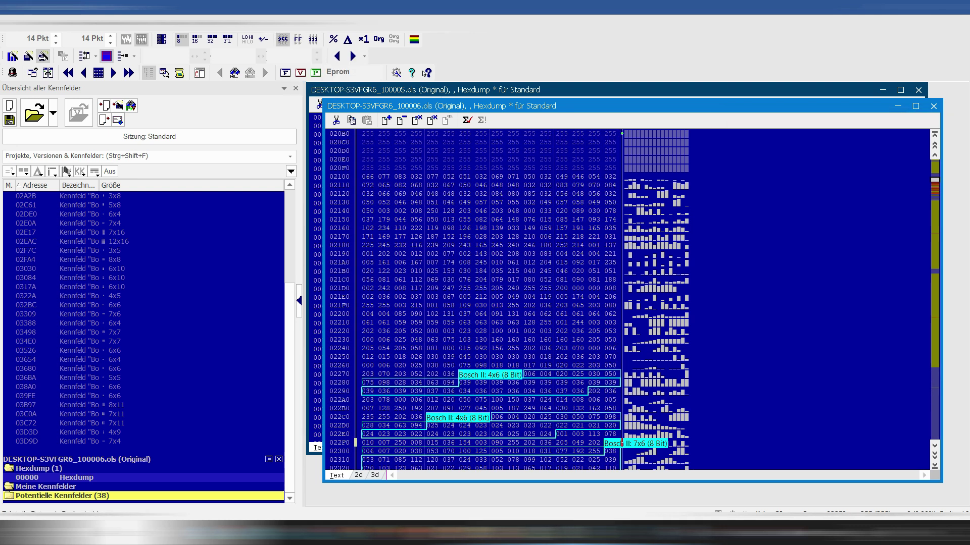
{"action": "scroll", "coordinate": [525, 303], "scroll_direction": "down", "scroll_amount": 1}
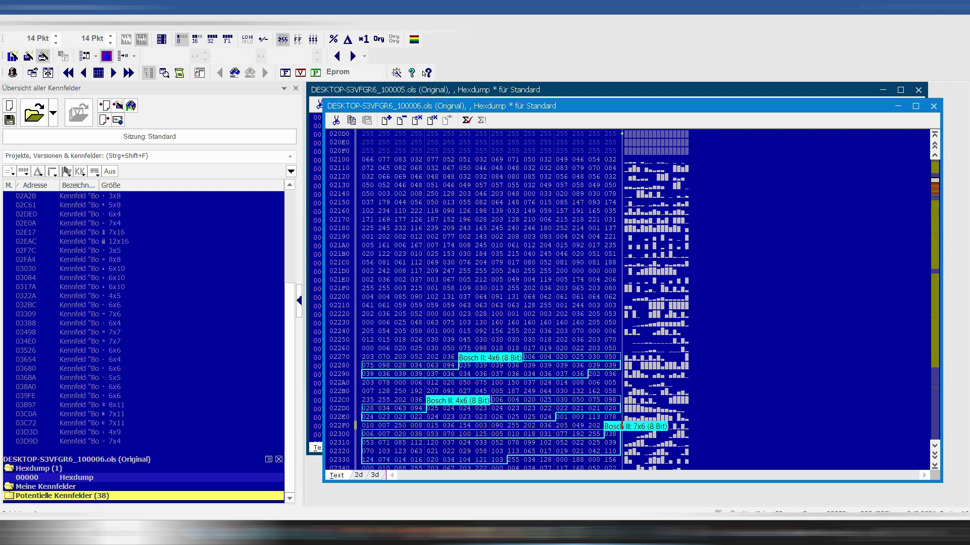
{"action": "scroll", "coordinate": [525, 303], "scroll_direction": "down", "scroll_amount": 1}
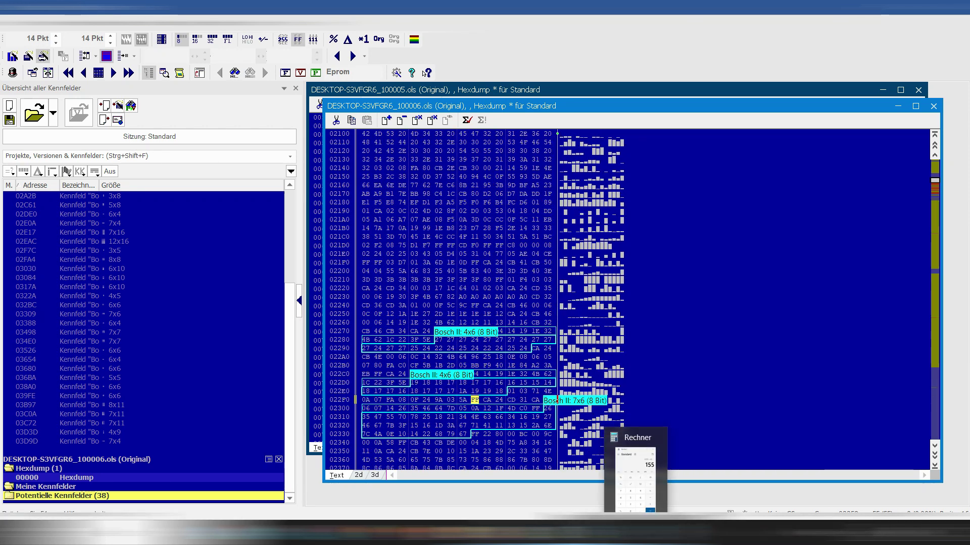
{"action": "left_click", "coordinate": [634, 465]}
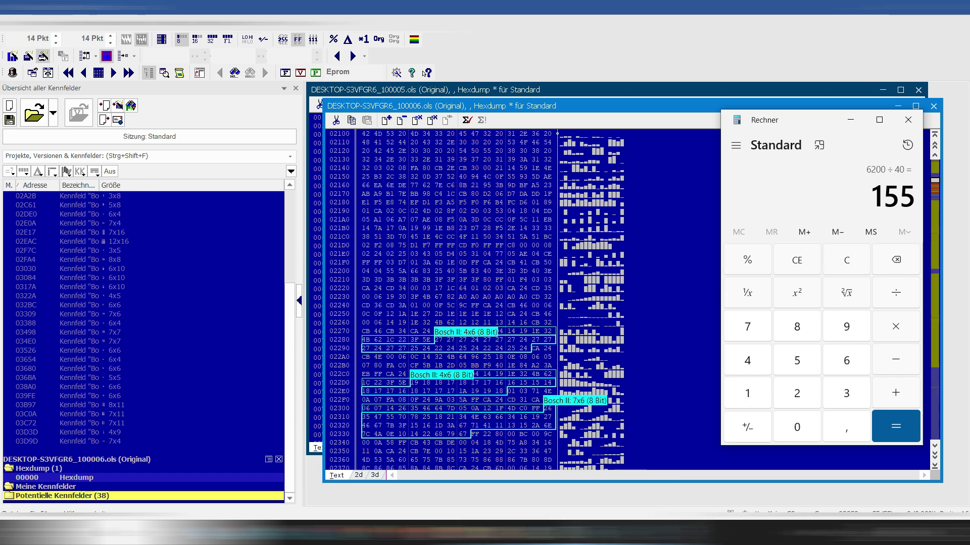
{"action": "left_click", "coordinate": [475, 400]}
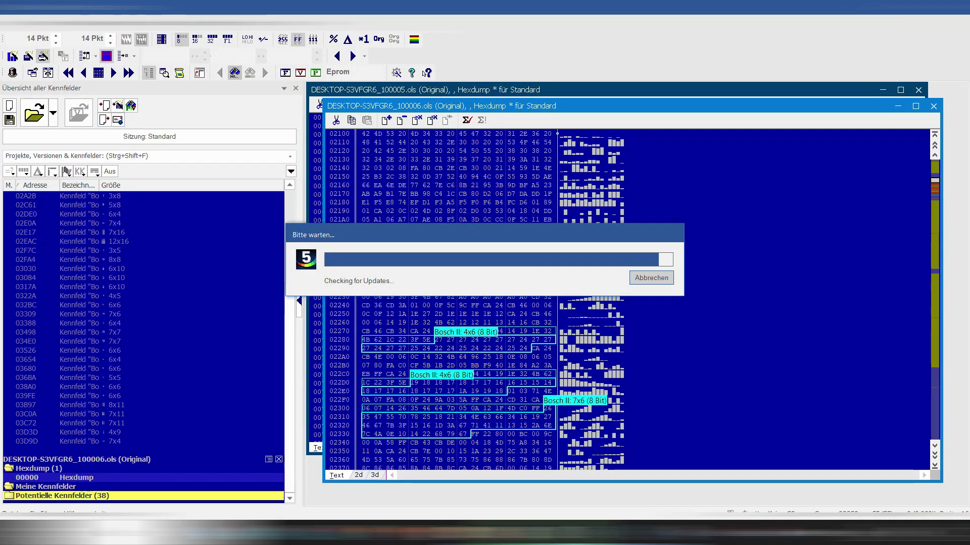
Search the hexdump for the hexadecimal value 9b.
{"action": "key", "text": "ctrl+f"}
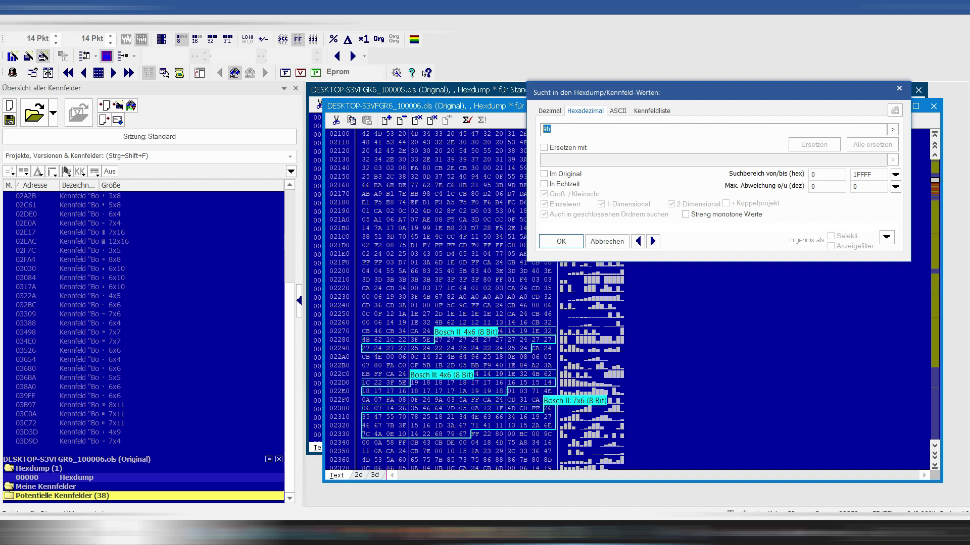
{"action": "left_click", "coordinate": [653, 240]}
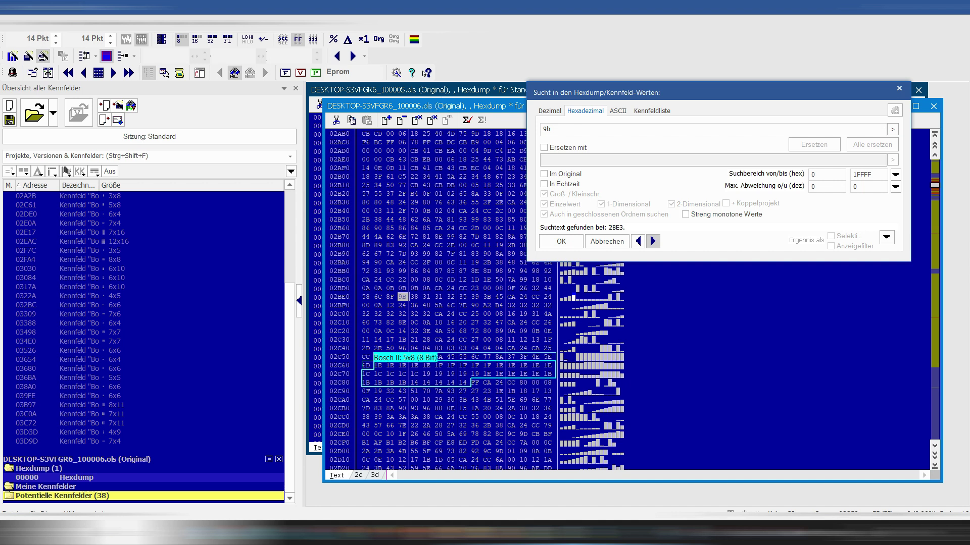
Switch to the calculator, divide 6800 by 40, and return to the hexdump search.
{"action": "key", "text": "alt+Tab"}
{"action": "type", "text": "6800/40"}
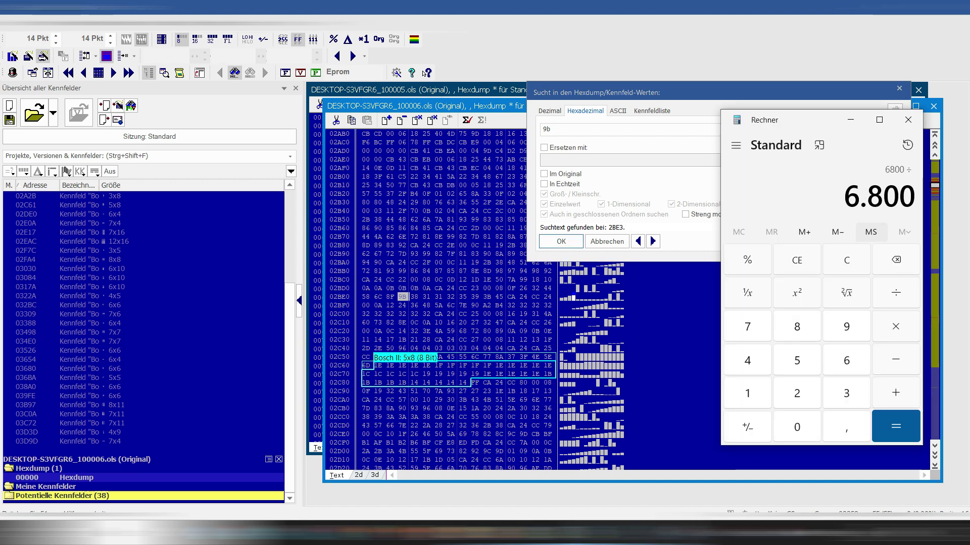
{"action": "key", "text": "Return"}
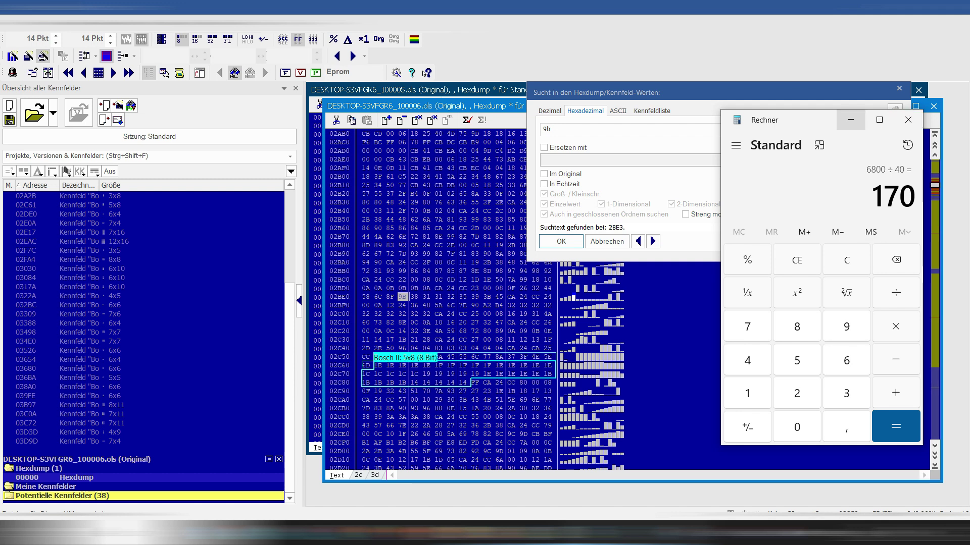
{"action": "left_click", "coordinate": [850, 120]}
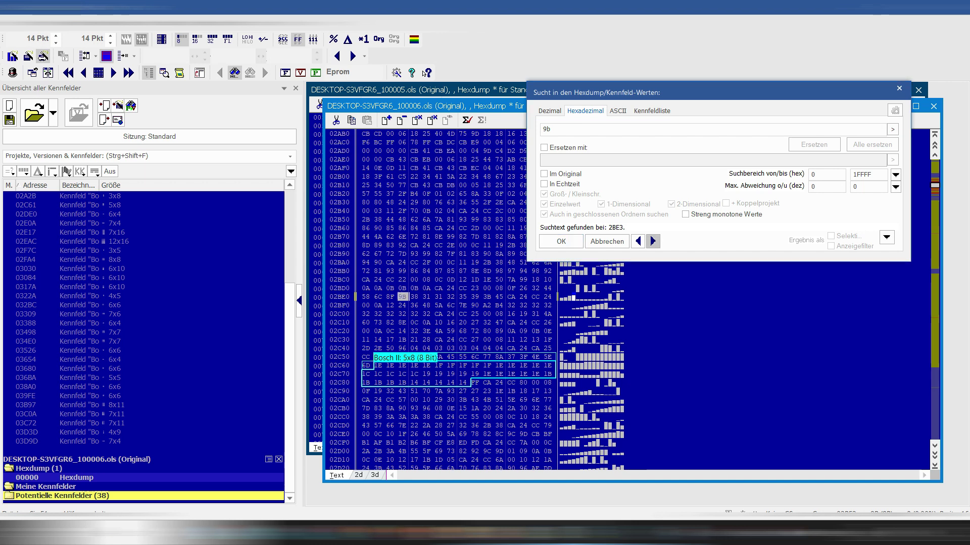
Go through the remaining 9b matches in the hexdump, checking their addresses against the hex editor's list of search hits.
{"action": "left_click", "coordinate": [653, 241]}
{"action": "left_click", "coordinate": [653, 240]}
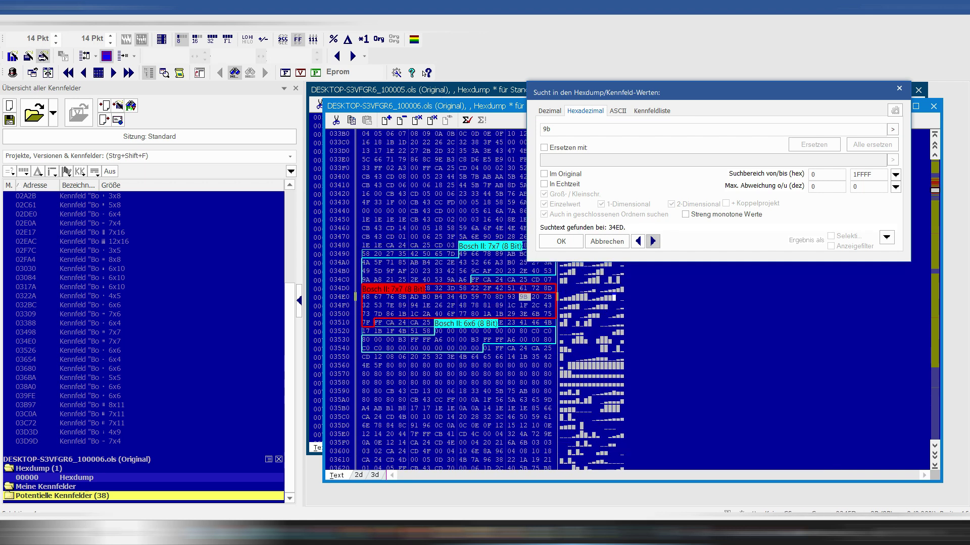
{"action": "left_click", "coordinate": [653, 241]}
{"action": "left_click", "coordinate": [653, 241]}
{"action": "left_click", "coordinate": [653, 240]}
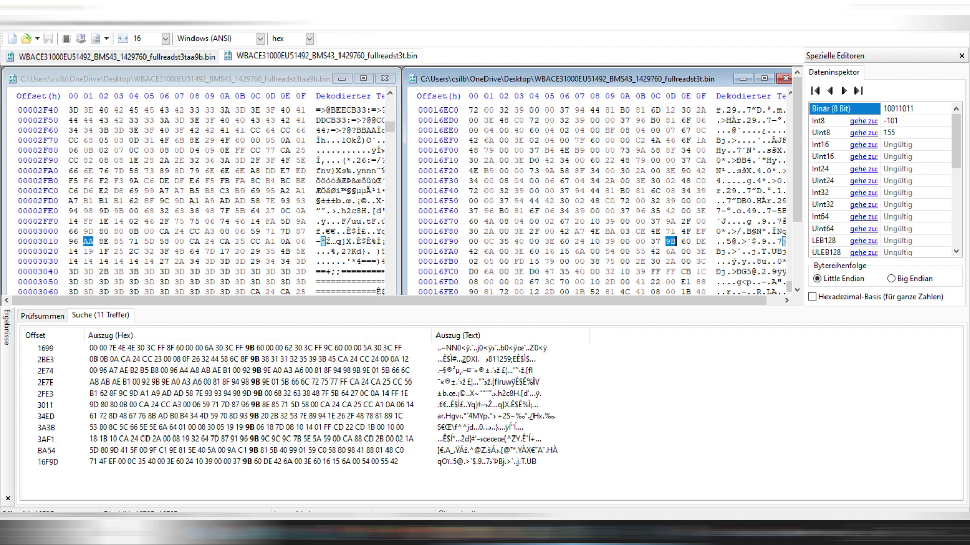
{"action": "scroll", "coordinate": [596, 197], "scroll_direction": "down", "scroll_amount": 3}
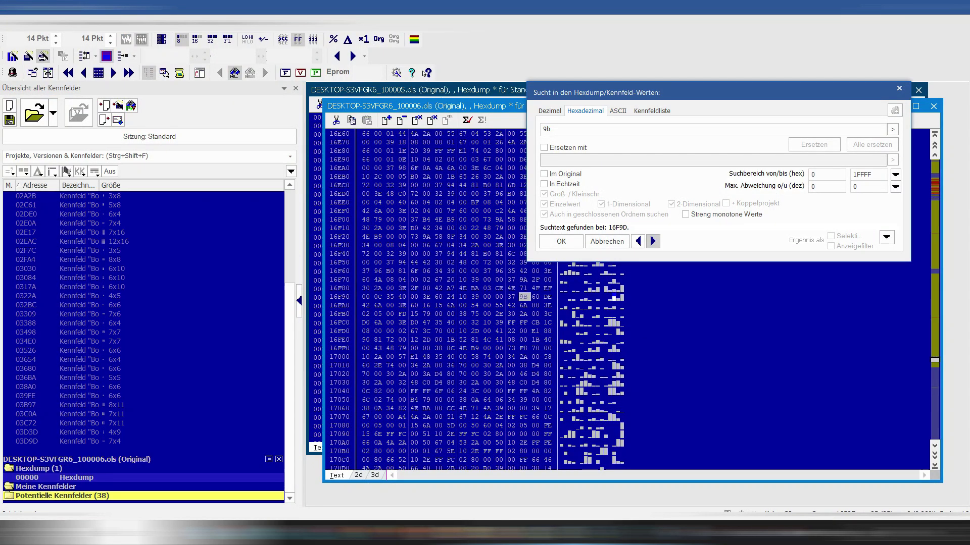
{"action": "left_click", "coordinate": [653, 241]}
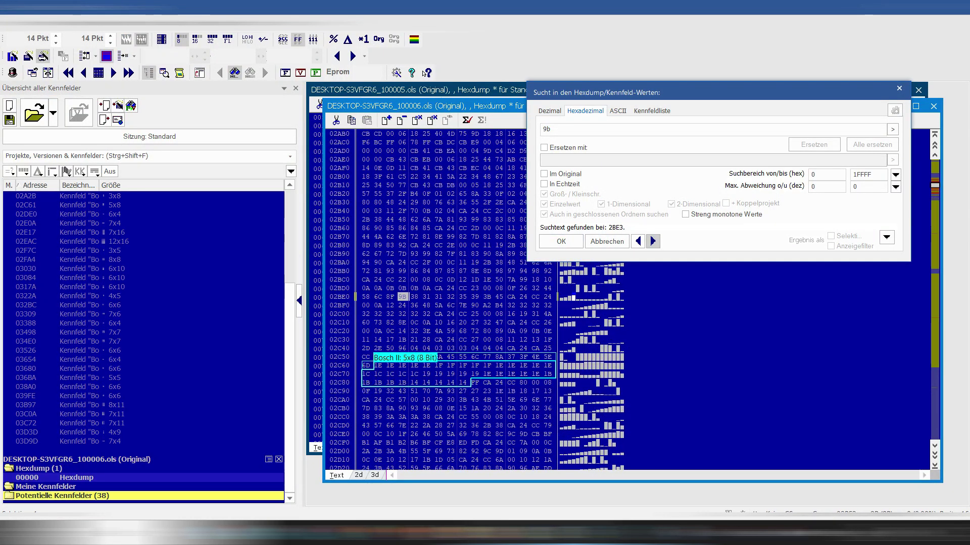
Examine the 9b matches one by one from address 2BE3 to BA54, checking each against the marked Bosch II maps.
{"action": "left_click", "coordinate": [653, 241]}
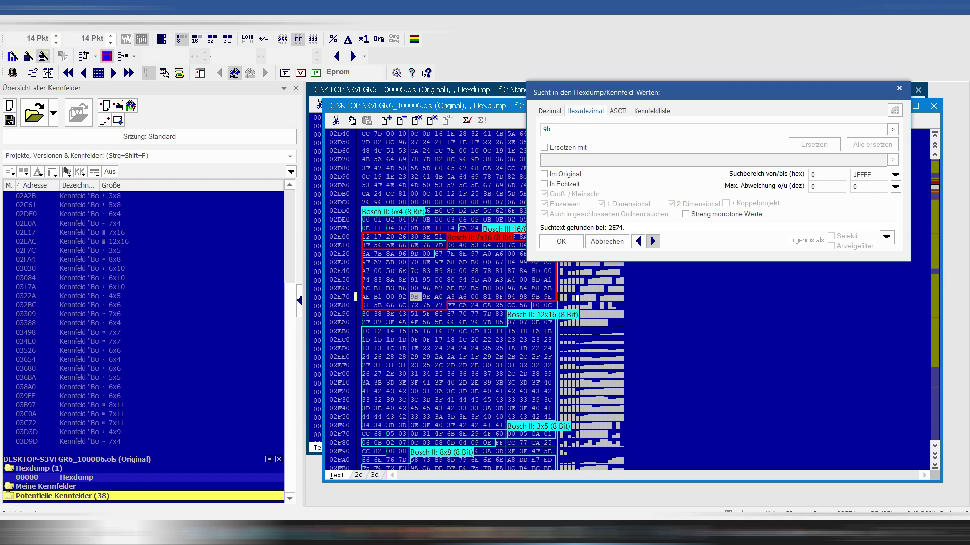
{"action": "left_click", "coordinate": [653, 242]}
{"action": "left_click", "coordinate": [653, 241]}
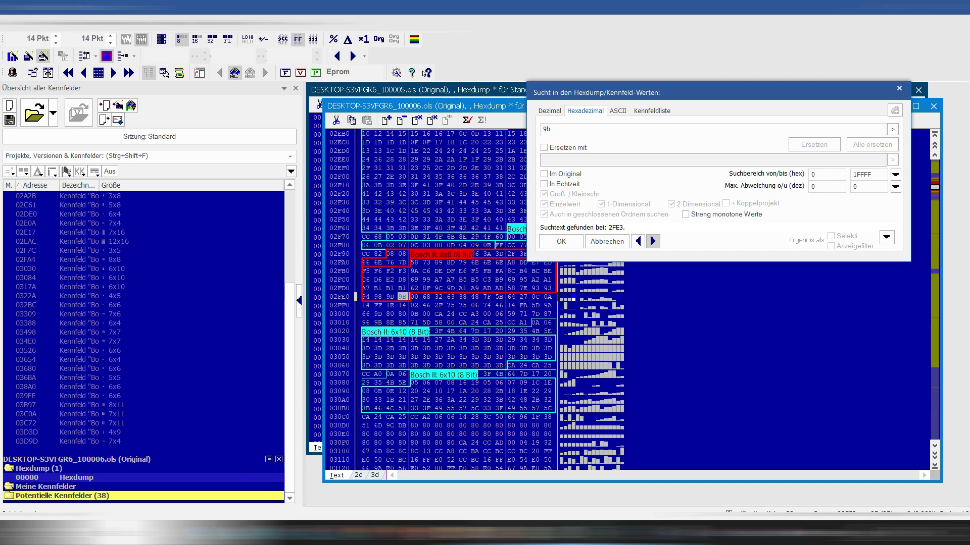
{"action": "left_click", "coordinate": [653, 241]}
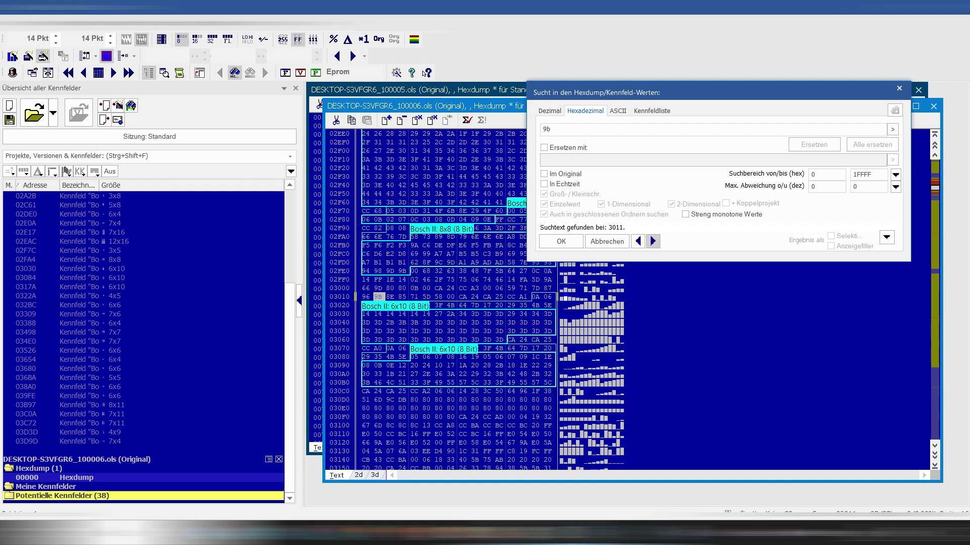
{"action": "left_click", "coordinate": [653, 242]}
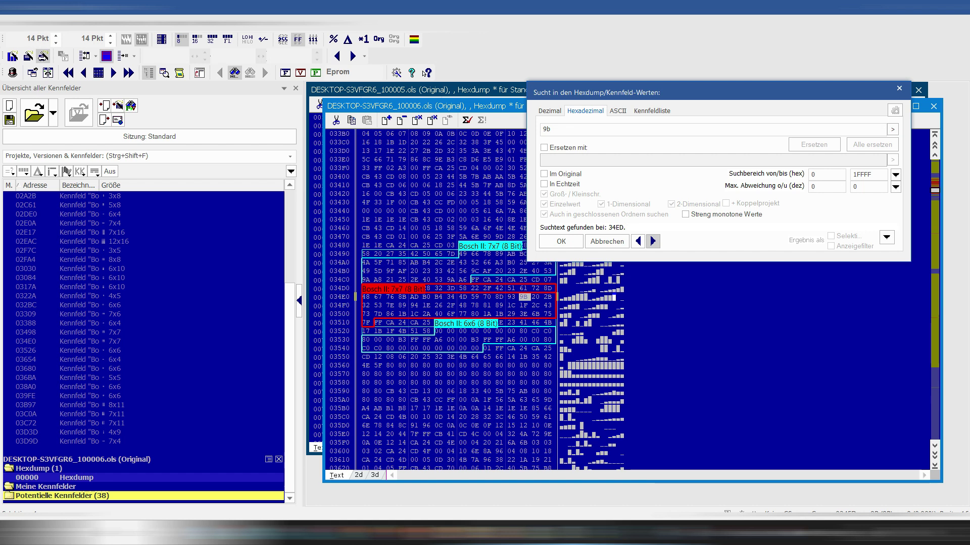
{"action": "left_click", "coordinate": [653, 241]}
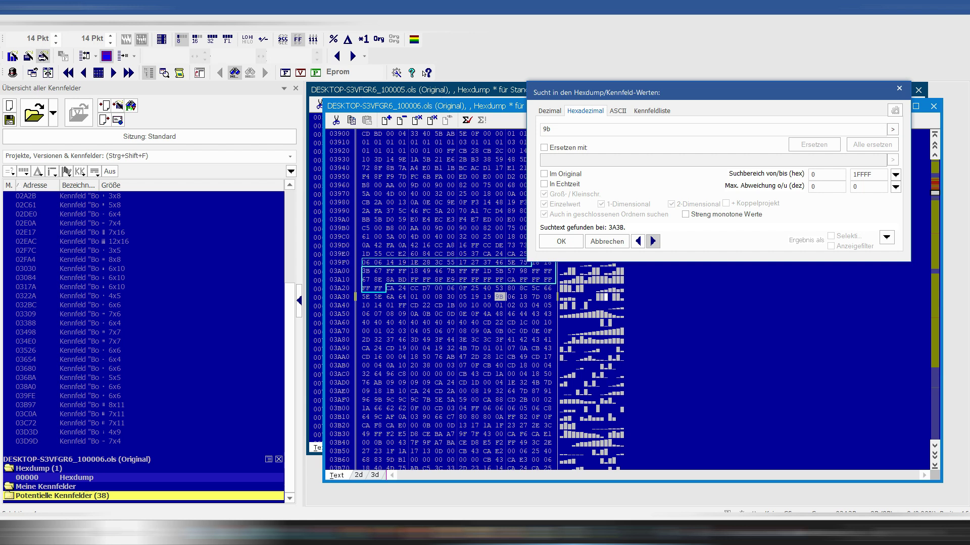
{"action": "left_click", "coordinate": [653, 241]}
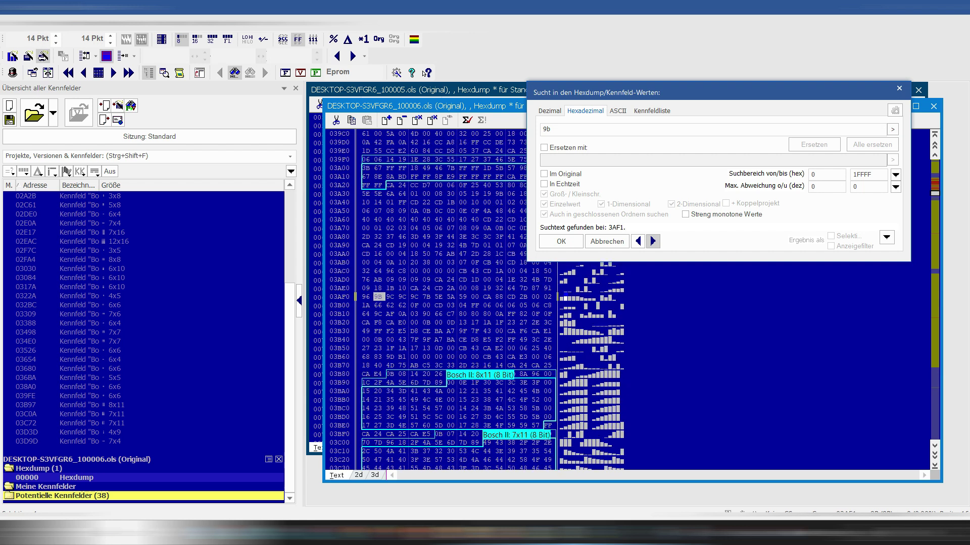
{"action": "left_click", "coordinate": [653, 241]}
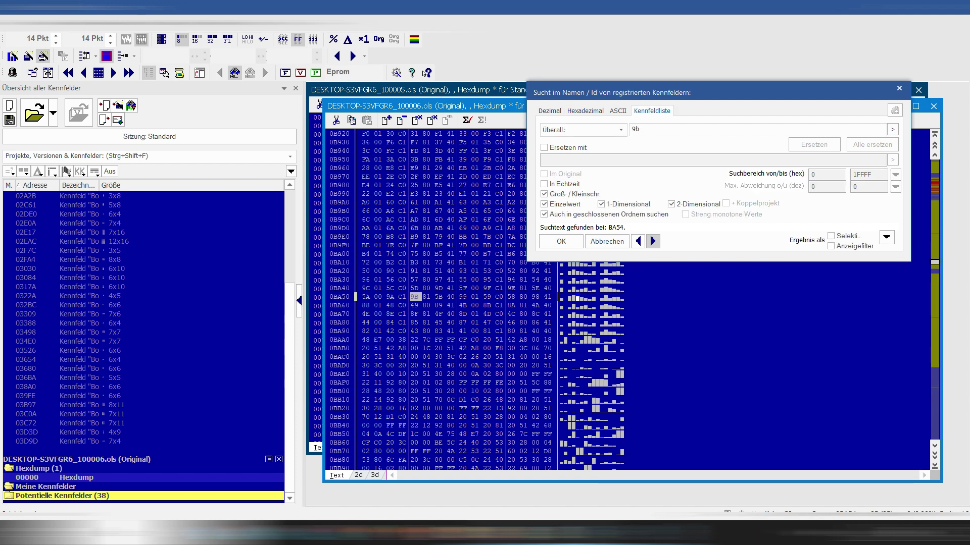
Switch to TunerPro, compare the two bin files over 0000–1FFFF with the Difference Tool, and widen the Item Title column.
{"action": "key", "text": "ctrl+Tab"}
{"action": "key", "text": "ctrl+Tab"}
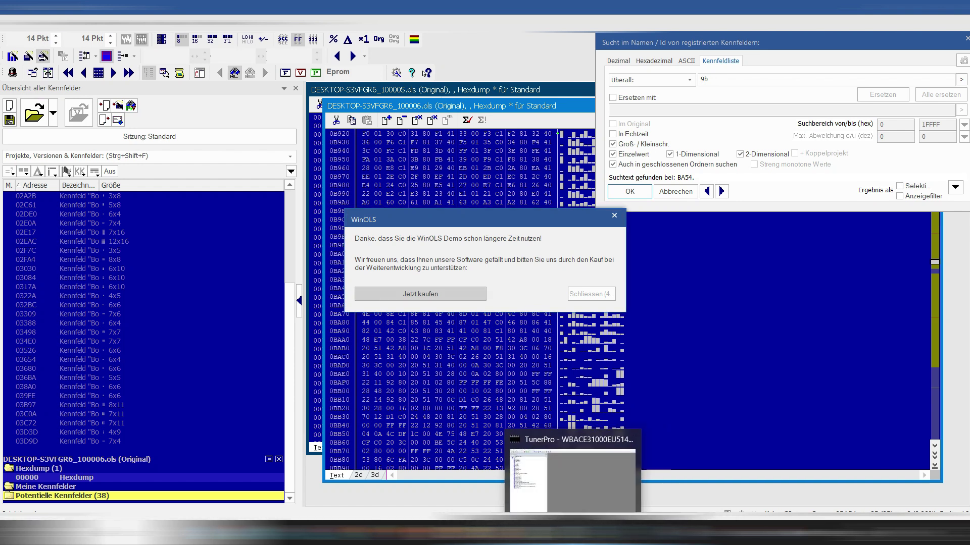
{"action": "left_click", "coordinate": [612, 536]}
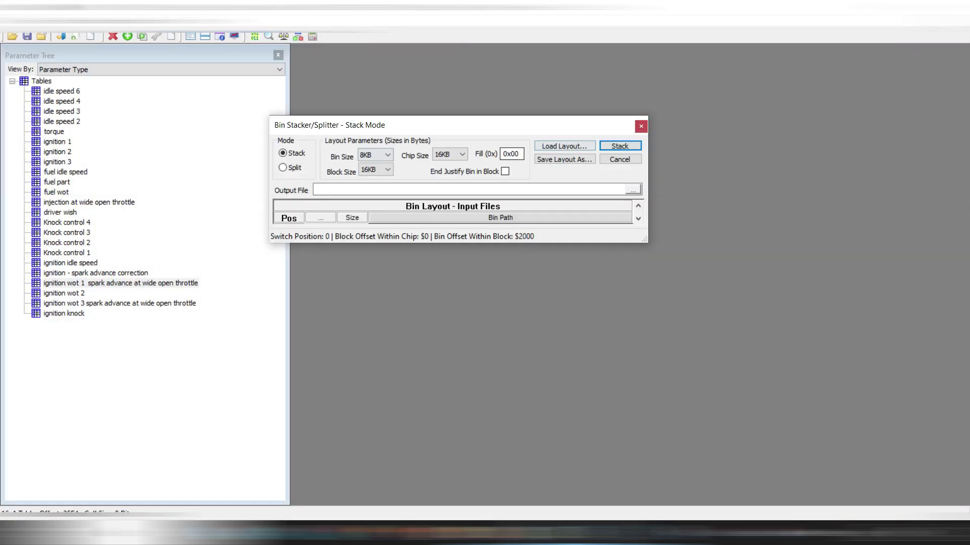
{"action": "key", "text": "Escape"}
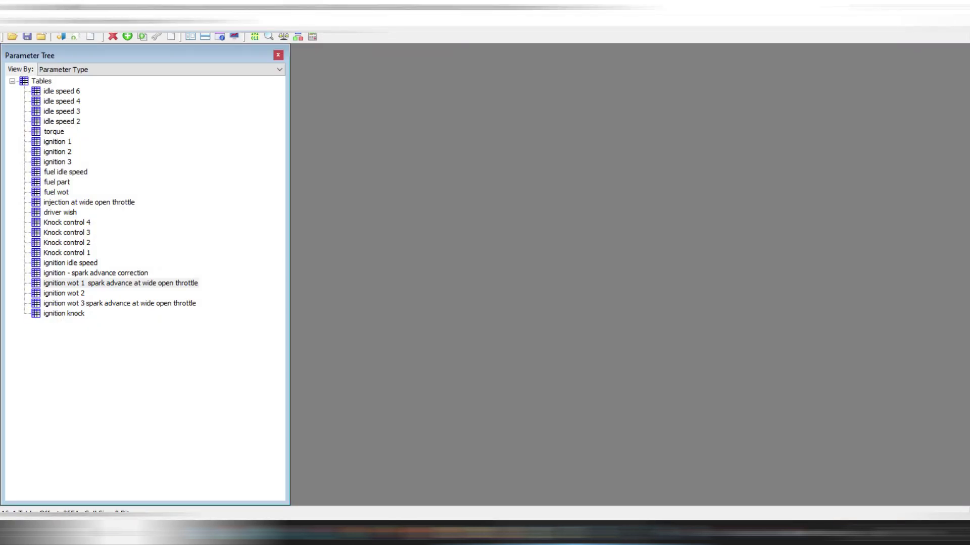
{"action": "key", "text": "Return"}
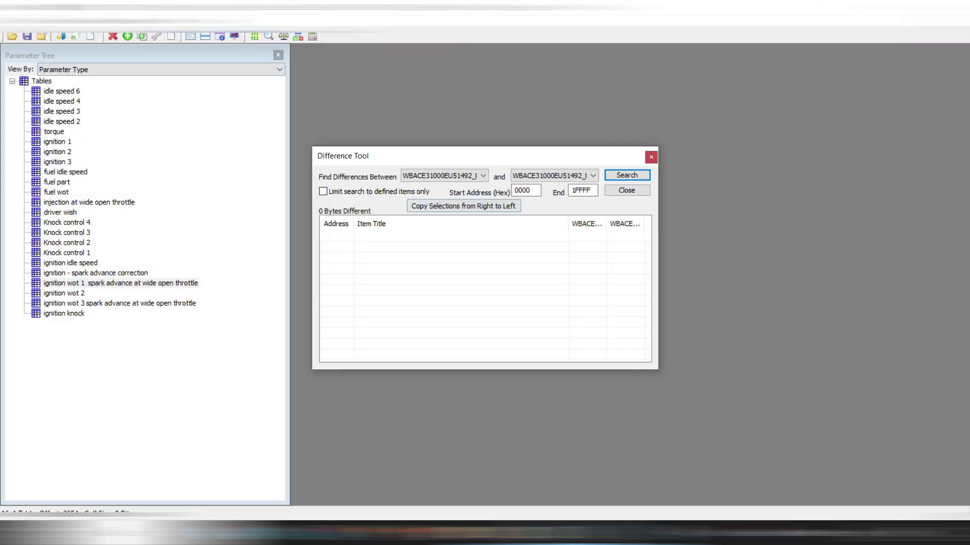
{"action": "key", "text": "Return"}
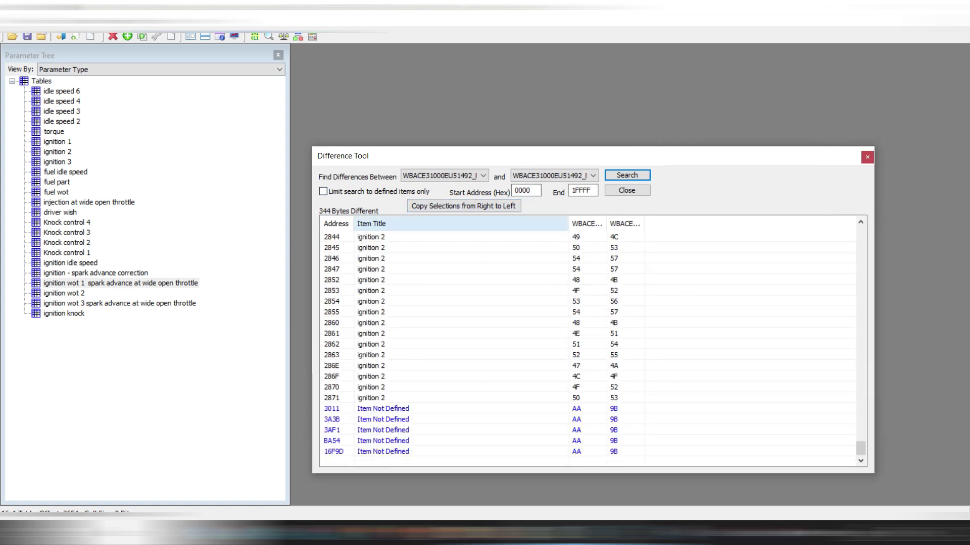
{"action": "left_click_drag", "start_coordinate": [568, 223], "coordinate": [661, 224]}
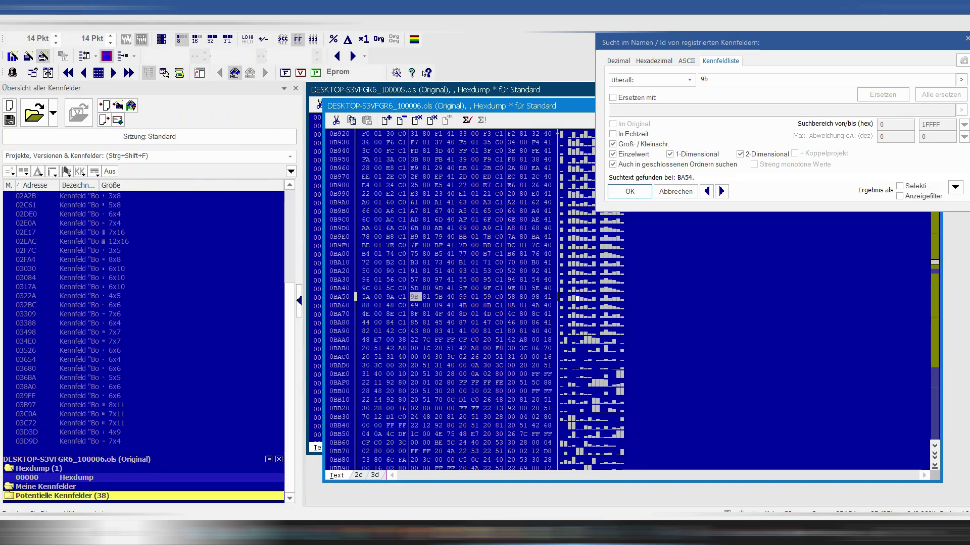
Return to WinOLS and repeat the hexadecimal search for 9b in the 100006.ols hexdump.
{"action": "key", "text": "Return"}
{"action": "key", "text": "ctrl+f"}
{"action": "key", "text": "Return"}
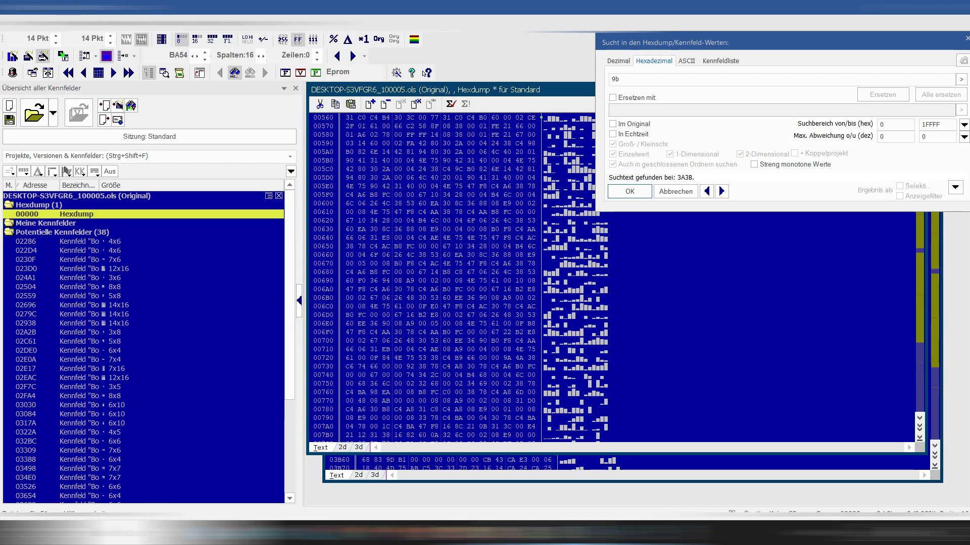
Search the hexdump of the 100005.ols file for the hexadecimal value aa and advance to the next match.
{"action": "key", "text": "BackSpace"}
{"action": "key", "text": "BackSpace"}
{"action": "type", "text": "aa"}
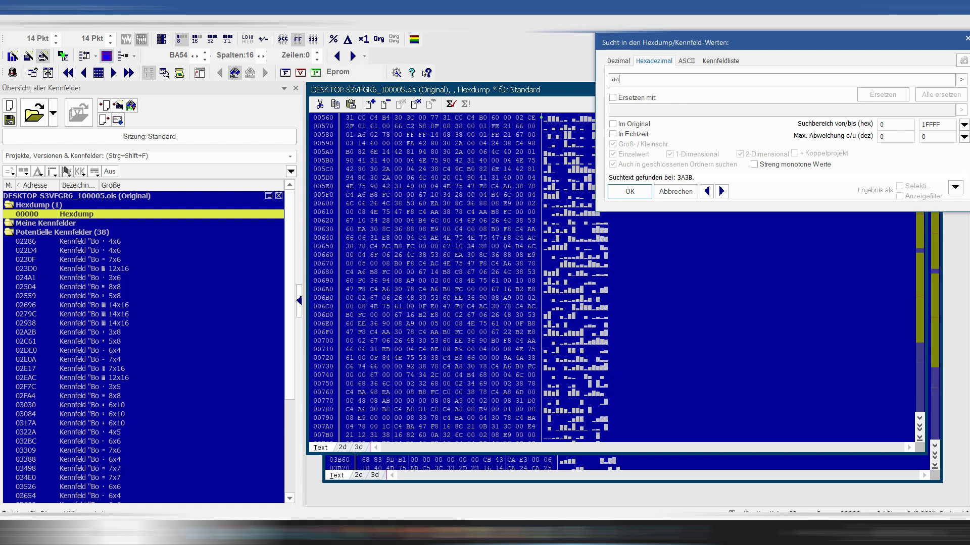
{"action": "left_click", "coordinate": [721, 191]}
{"action": "left_click", "coordinate": [721, 191]}
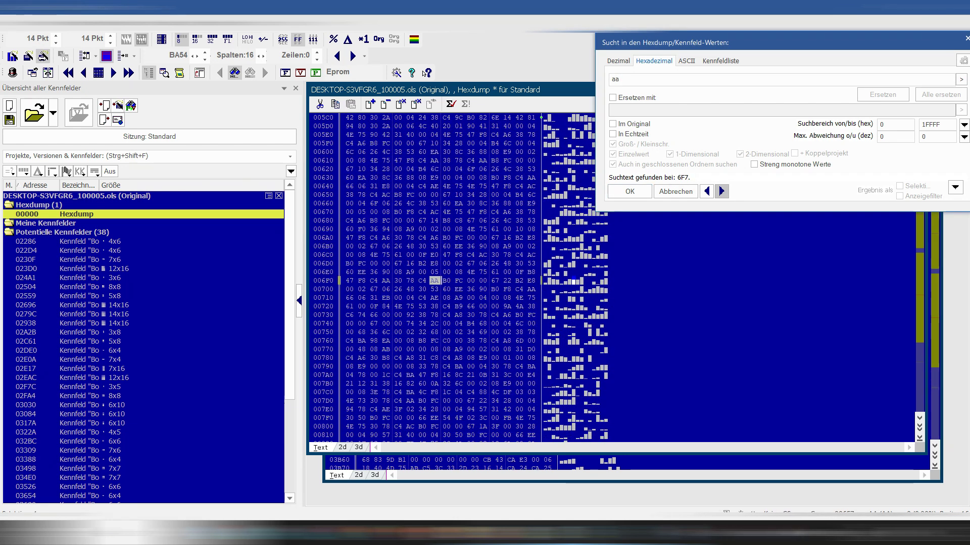